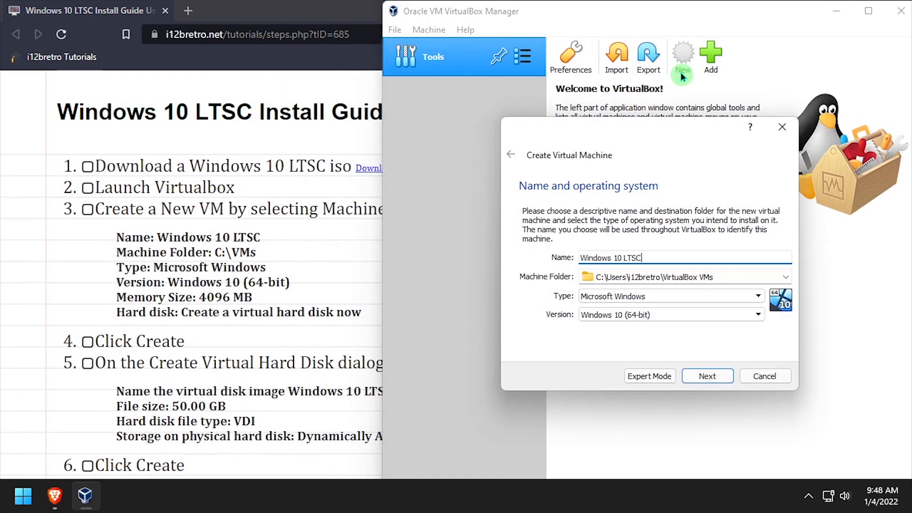
# Step: Set the machine folder to D:\ and the memory size to 4096 MB
pyautogui.press('Tab')
pyautogui.write('D:\\')
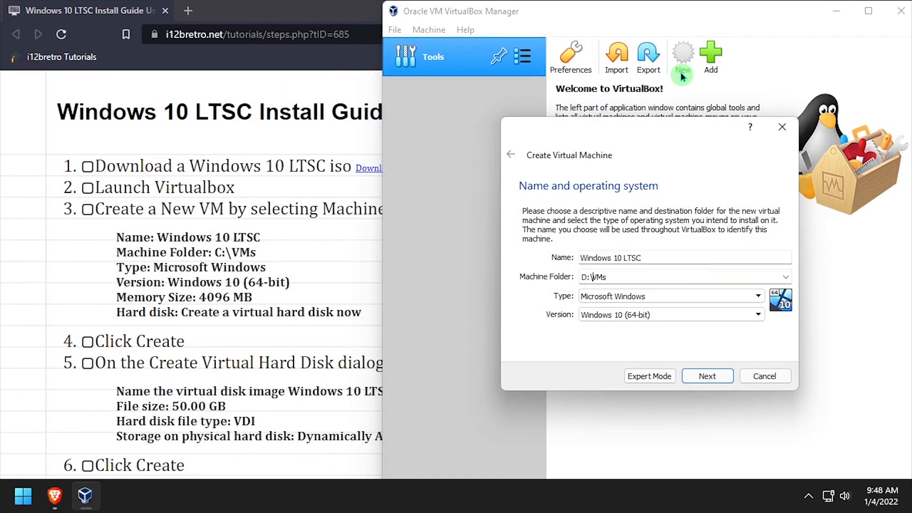
pyautogui.click(708, 376)
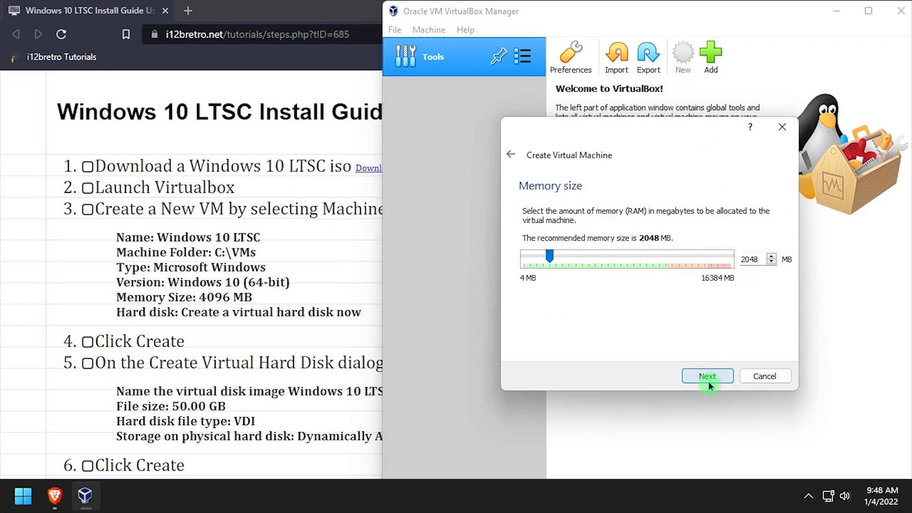
pyautogui.doubleClick(748, 263)
pyautogui.write('4096')
pyautogui.press('Return')
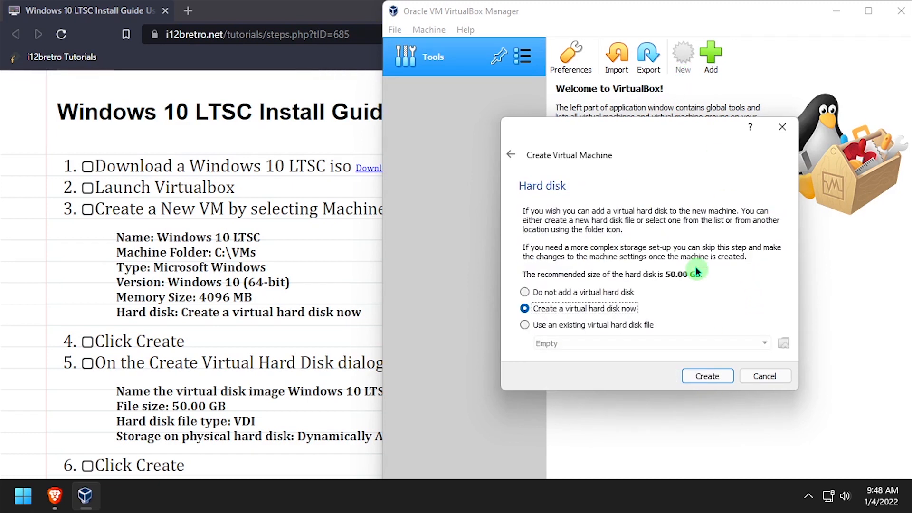
# Step: Create a dynamically allocated 50 GB VDI virtual disk and finish creating the VM
pyautogui.click(698, 376)
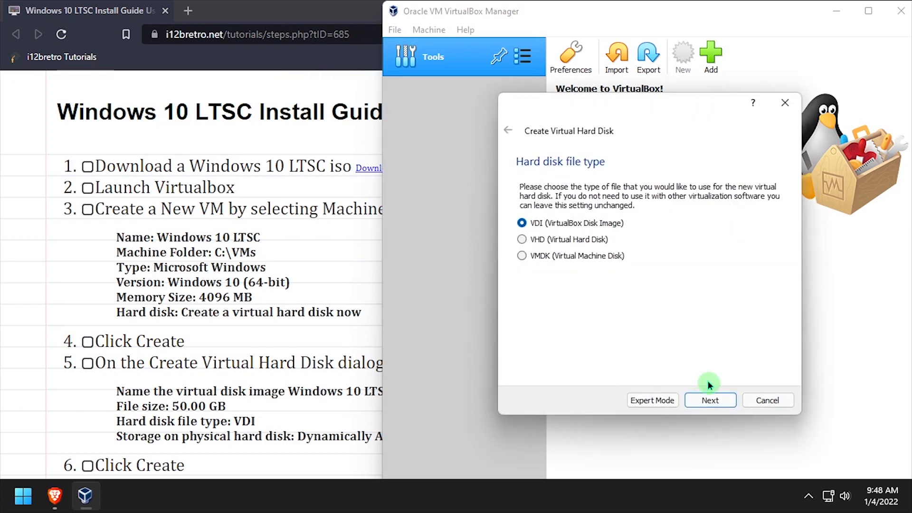
pyautogui.click(715, 402)
pyautogui.click(716, 402)
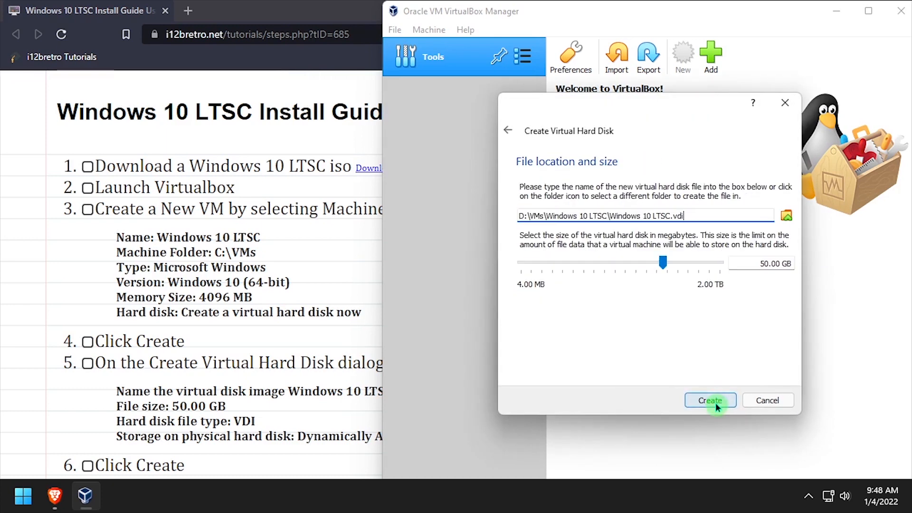
pyautogui.click(716, 403)
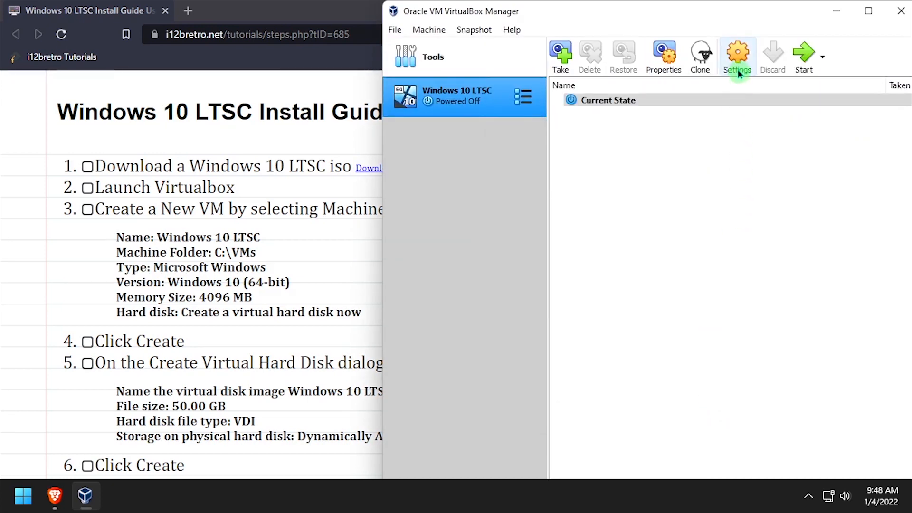
# Step: In the VM settings, insert the Windows 10 LTSC ISO into the empty optical drive
pyautogui.click(738, 70)
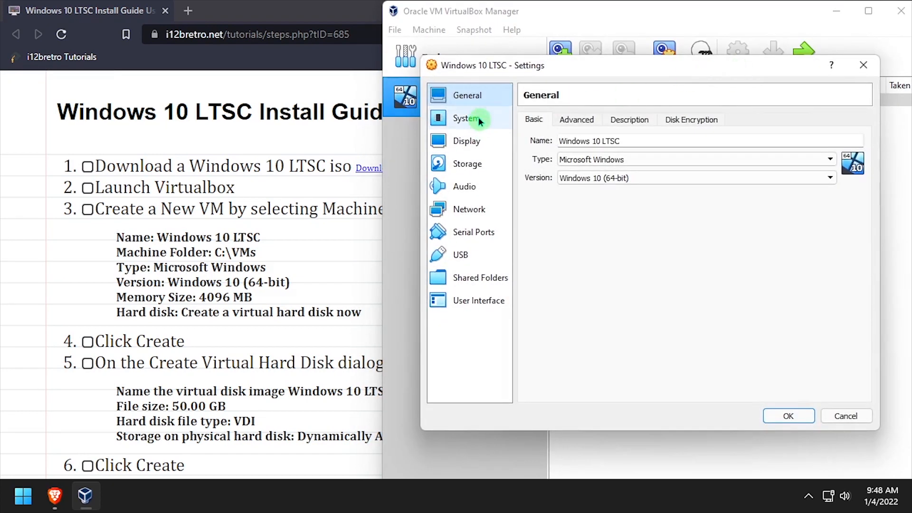
pyautogui.click(478, 117)
pyautogui.click(602, 119)
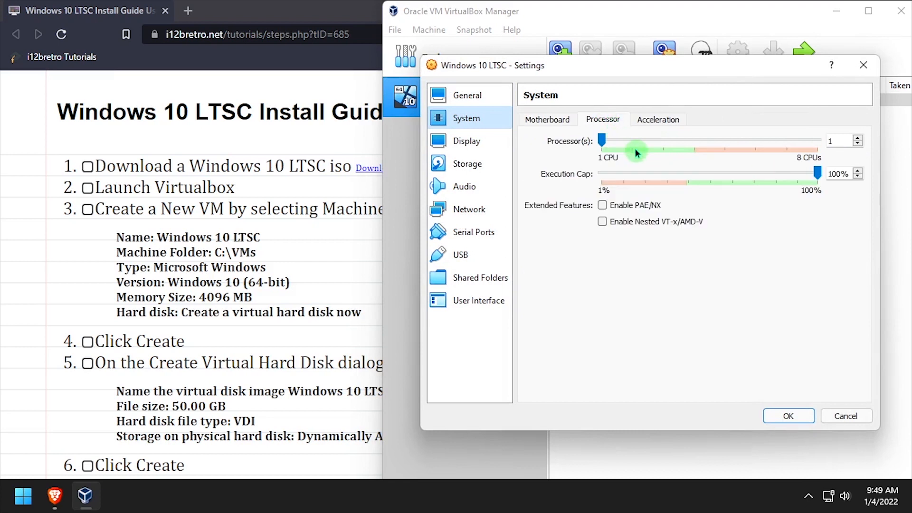
pyautogui.click(486, 146)
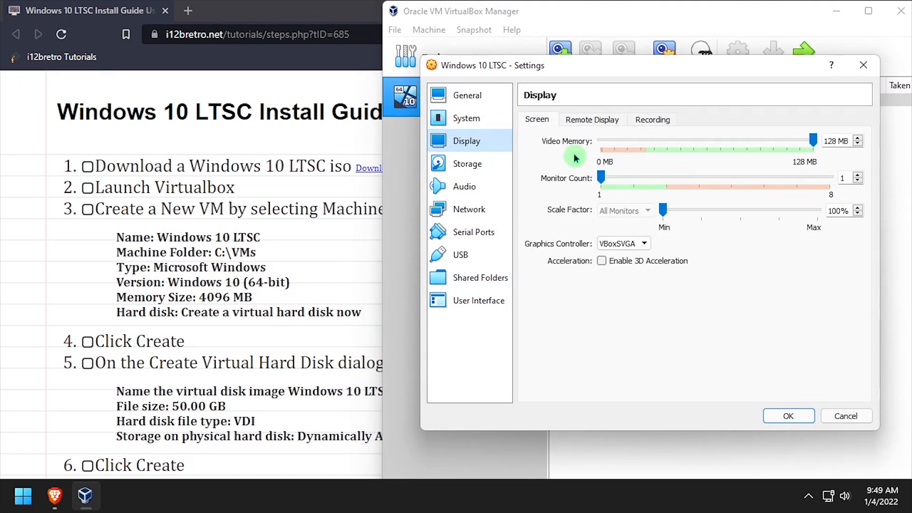
pyautogui.click(469, 165)
pyautogui.click(552, 169)
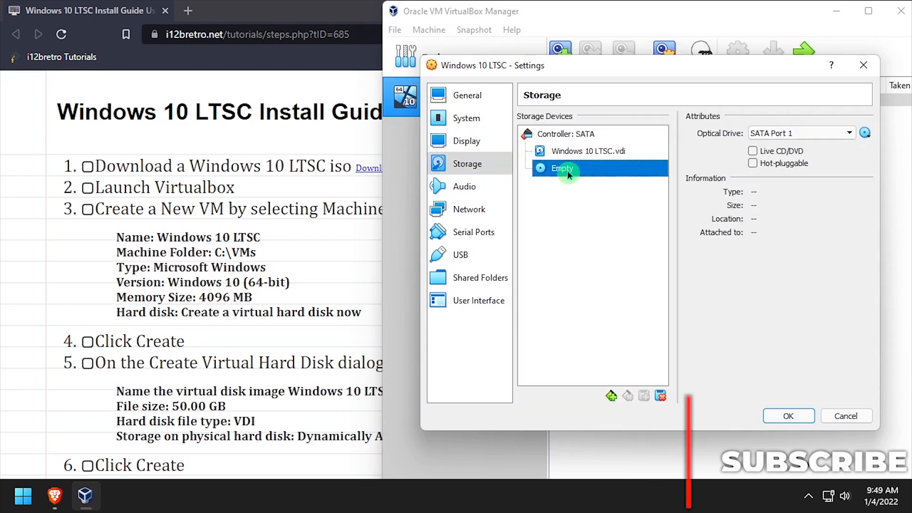
pyautogui.click(865, 133)
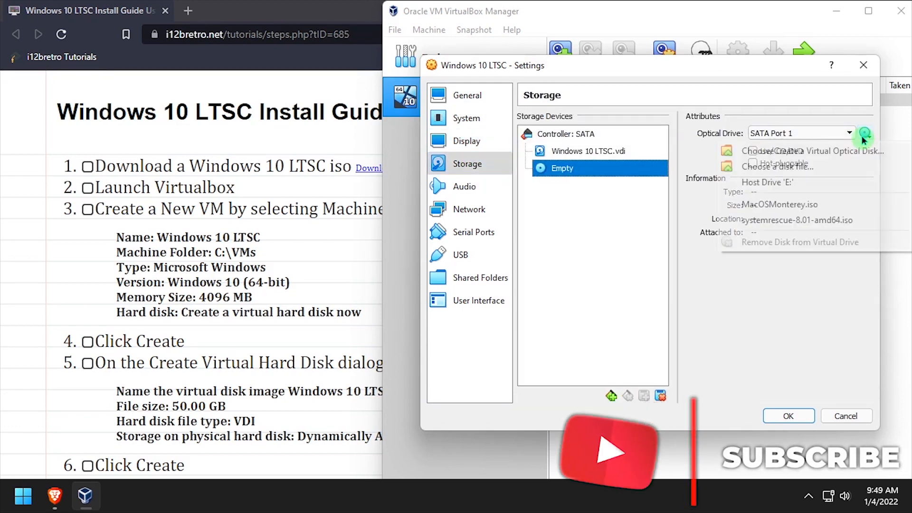
pyautogui.click(831, 164)
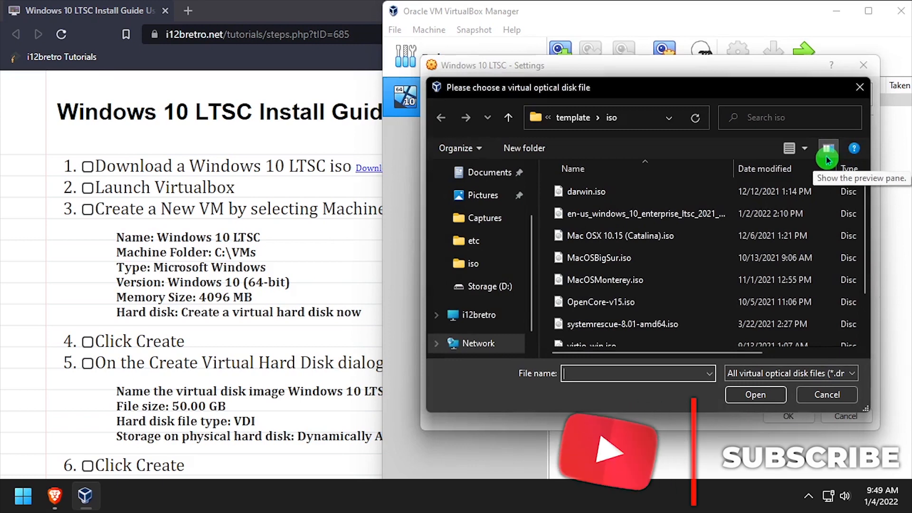
pyautogui.scroll(-1, 698, 237)
pyautogui.scroll(1, 699, 233)
pyautogui.doubleClick(698, 214)
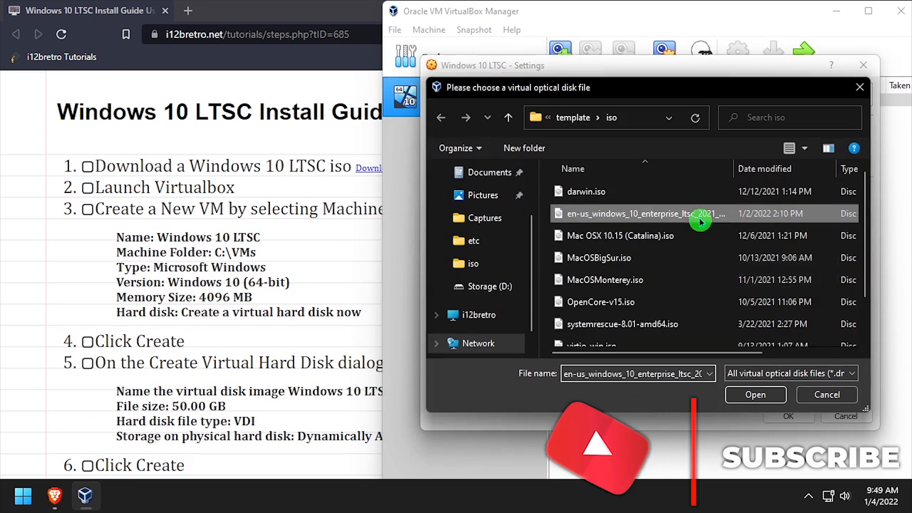
# Step: Attach the network adapter as Bridged Adapter, save the settings, and start the VM
pyautogui.click(466, 209)
pyautogui.click(613, 156)
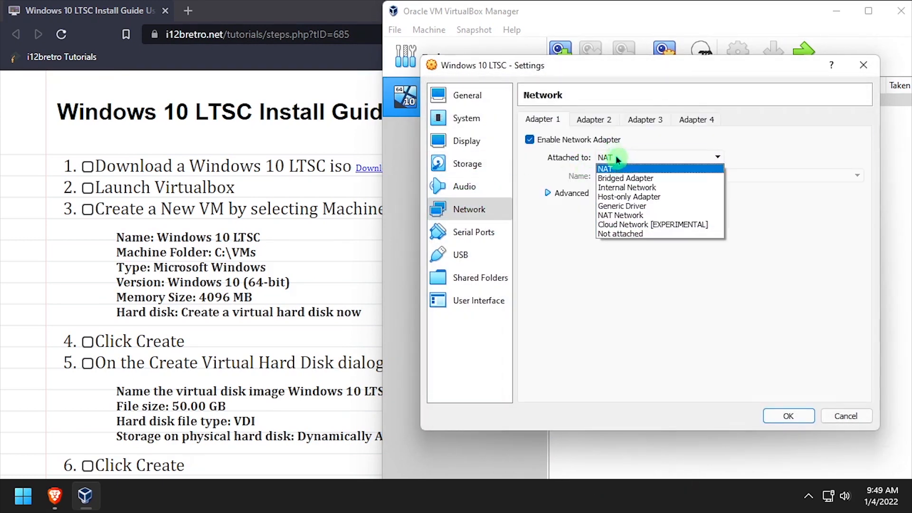
pyautogui.click(623, 178)
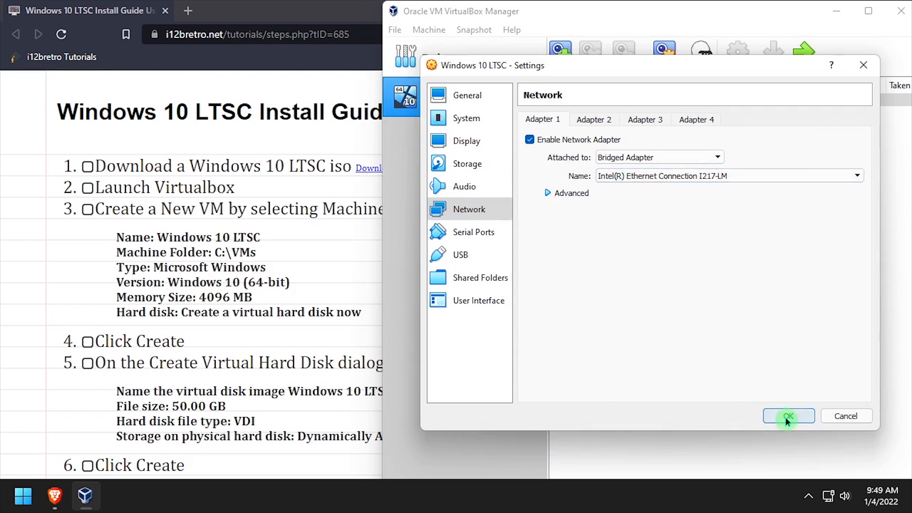
pyautogui.click(789, 416)
pyautogui.click(803, 61)
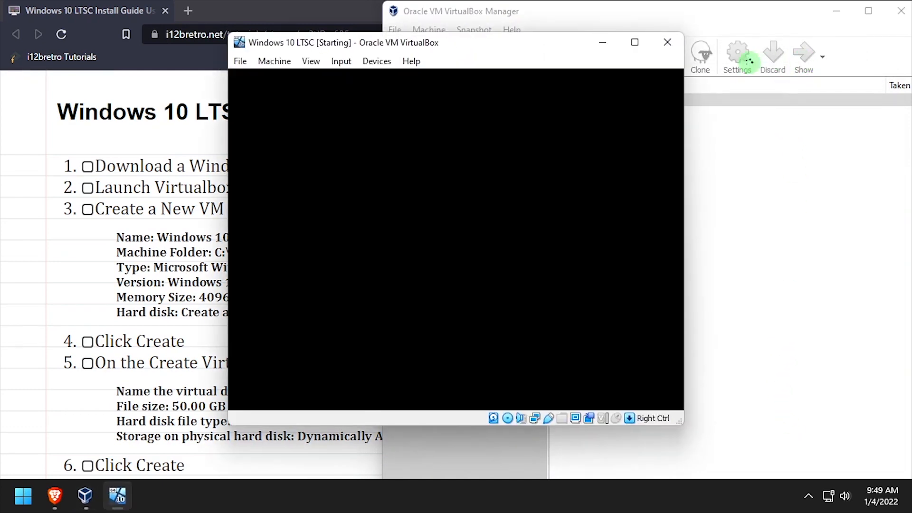
# Step: Switch the VM to full screen and choose Windows 10 Enterprise LTSC to install
pyautogui.click(634, 51)
pyautogui.press('Control_R+f')
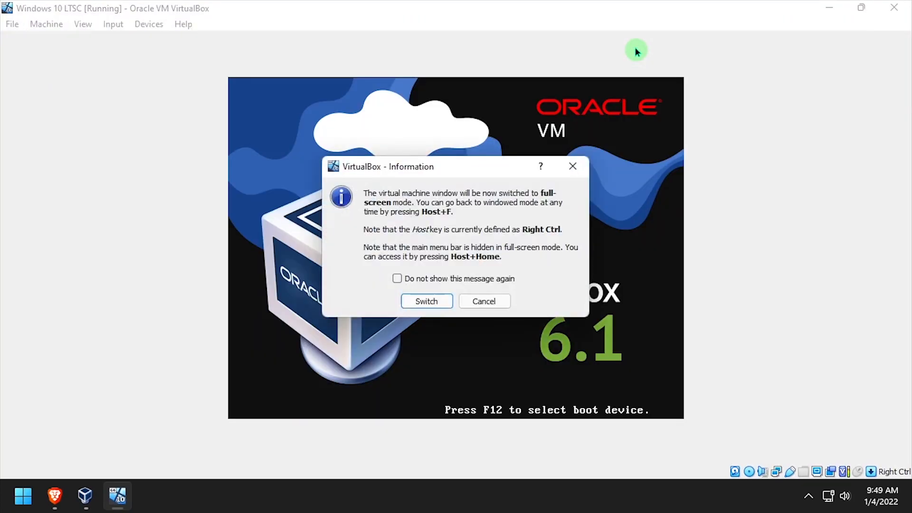
pyautogui.press('Return')
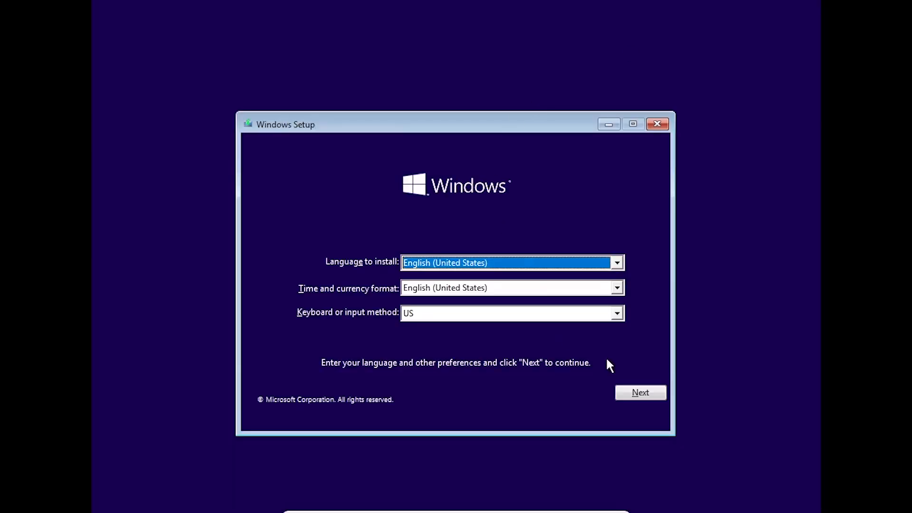
pyautogui.click(632, 398)
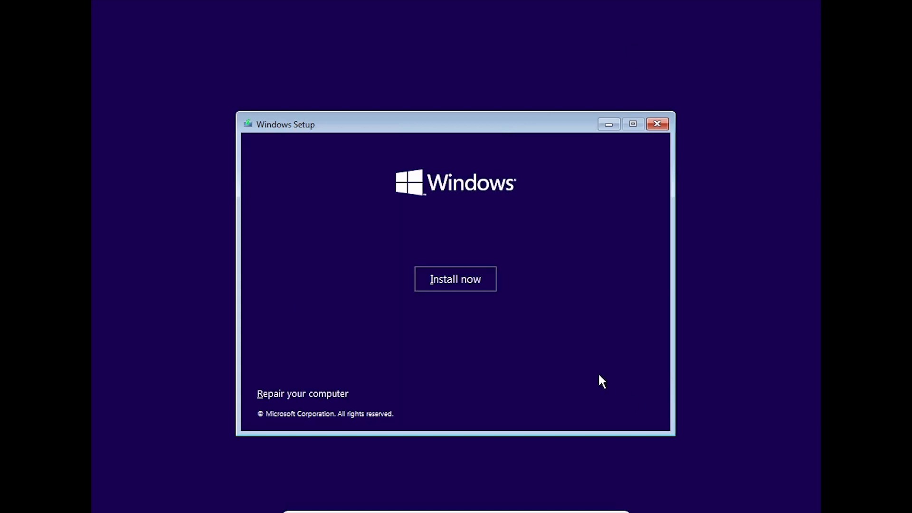
pyautogui.click(478, 289)
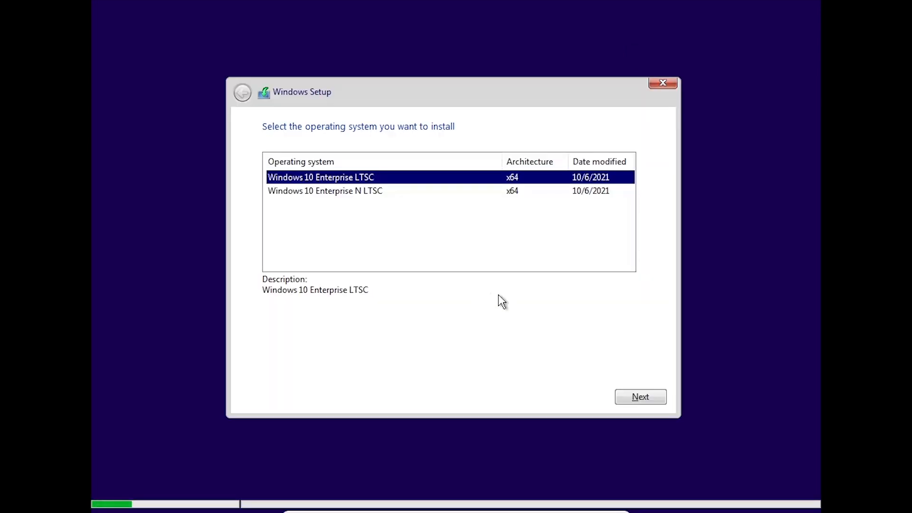
pyautogui.click(626, 394)
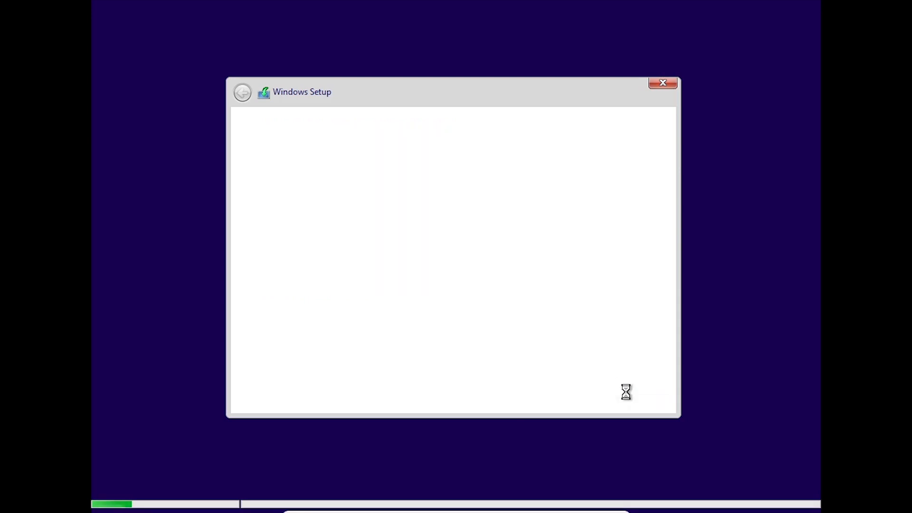
# Step: Accept the license, do a custom install on Drive 0's unallocated space, and restart
pyautogui.click(335, 365)
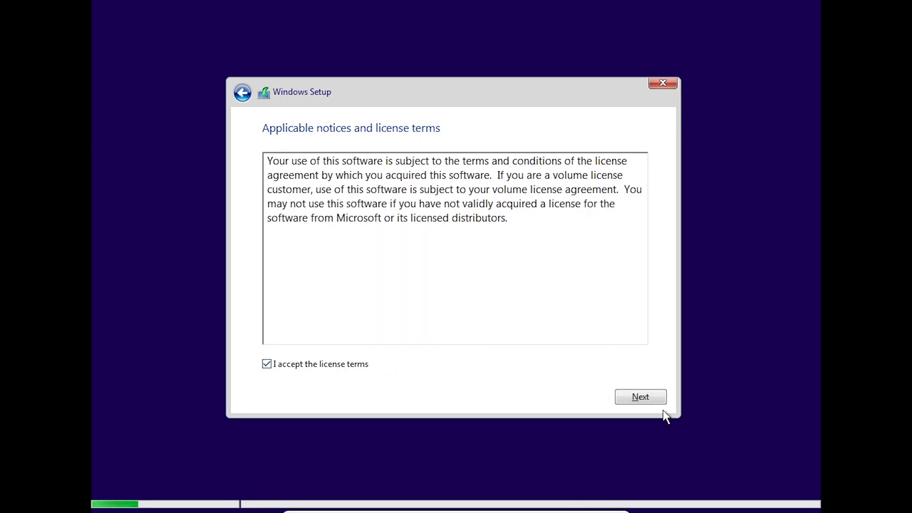
pyautogui.click(655, 398)
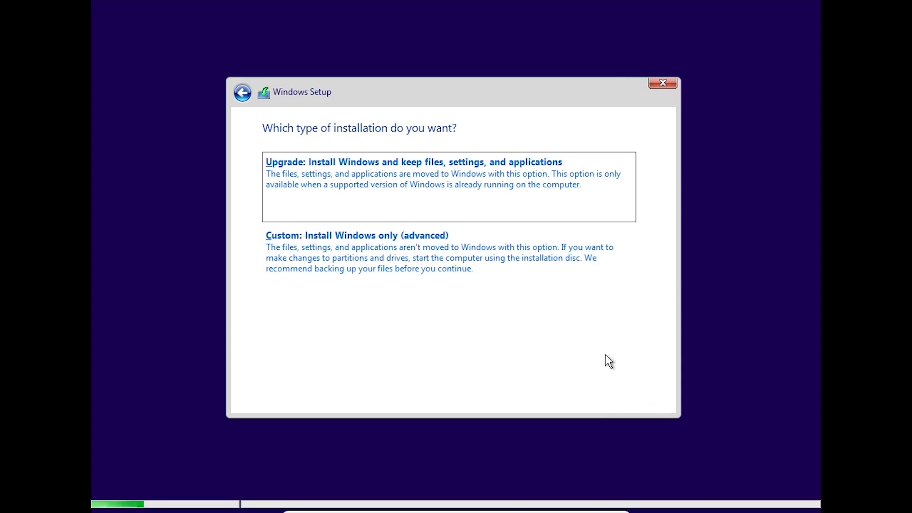
pyautogui.click(511, 274)
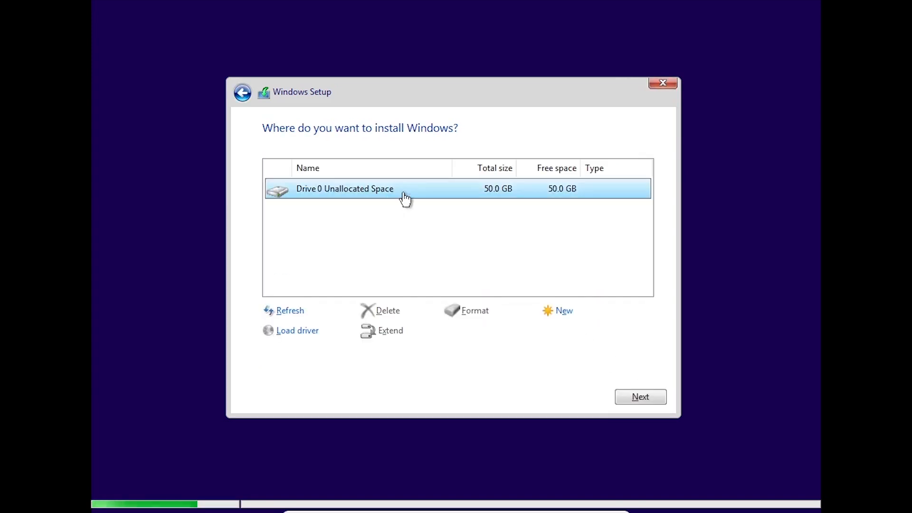
pyautogui.click(639, 397)
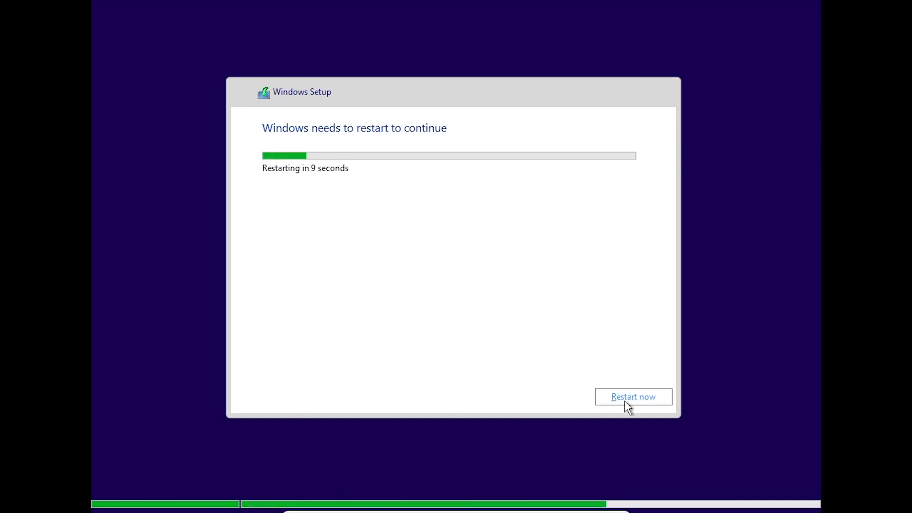
pyautogui.click(628, 398)
pyautogui.click(627, 391)
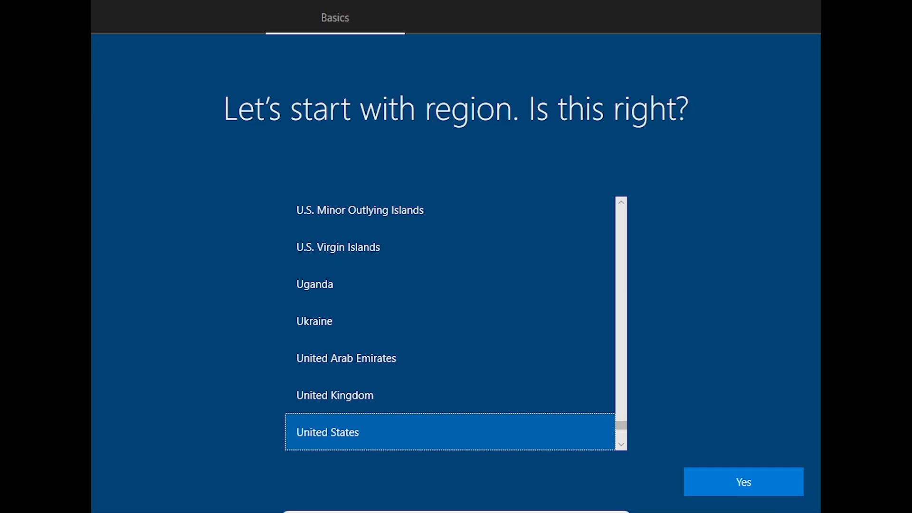
# Step: Confirm United States region and US keyboard, skip a second layout, and name a local account
pyautogui.click(704, 474)
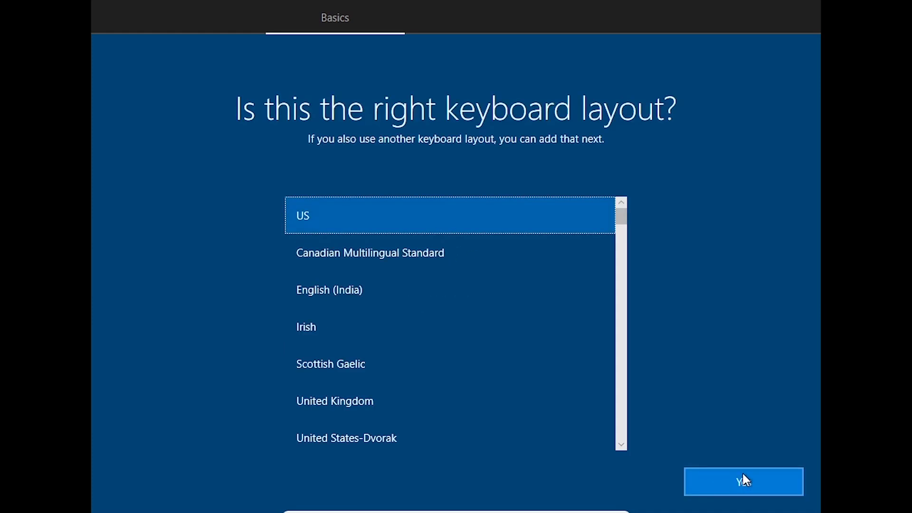
pyautogui.click(742, 471)
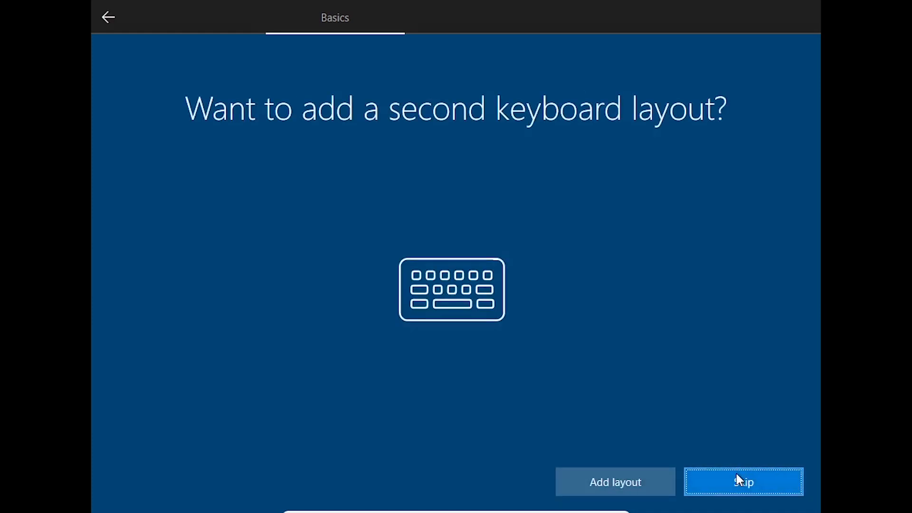
pyautogui.click(739, 480)
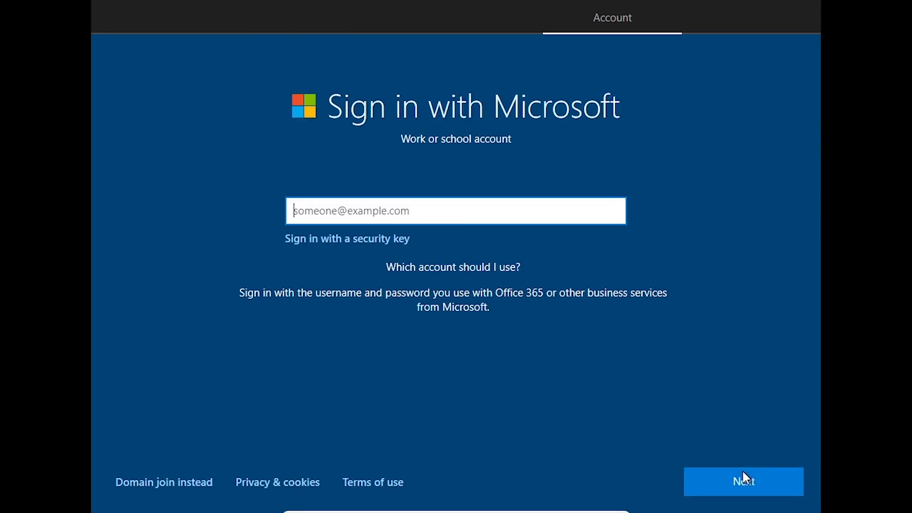
pyautogui.click(204, 483)
pyautogui.write('i12bretro')
pyautogui.press('Return')
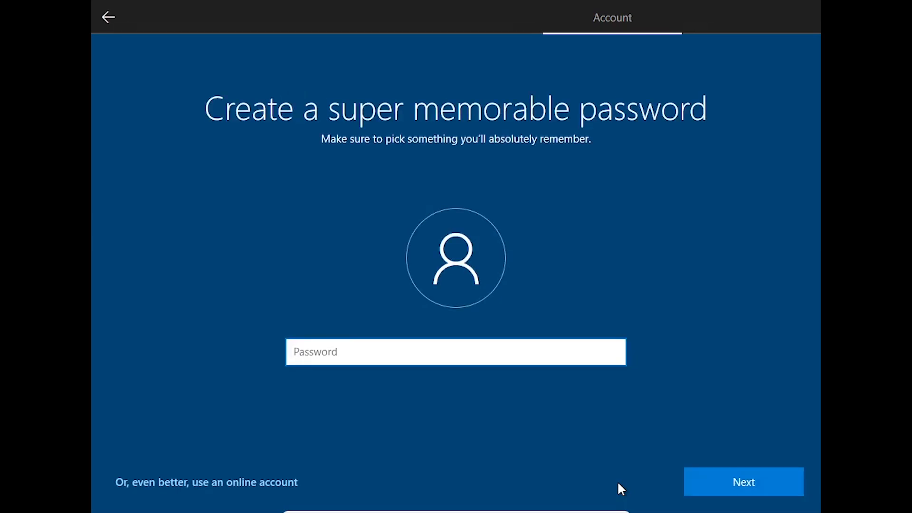
# Step: Enter and confirm the local account's password
pyautogui.write('password')
pyautogui.press('Return')
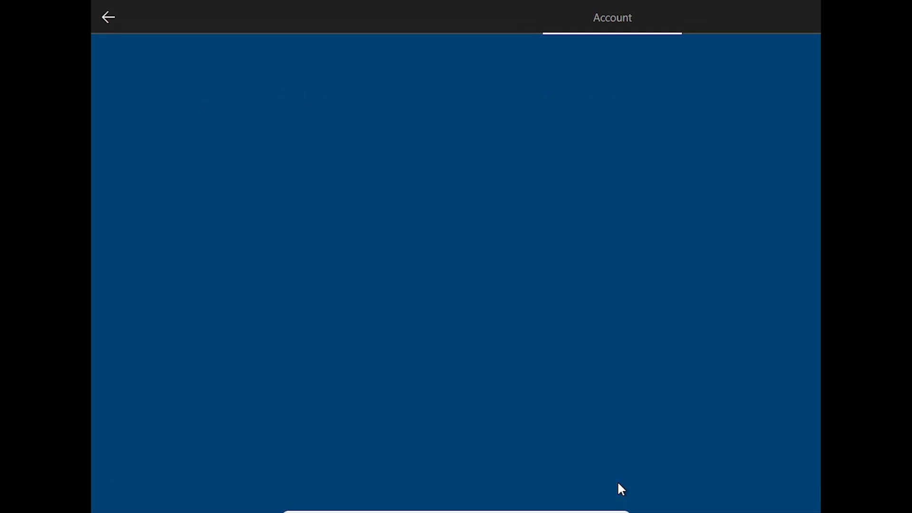
pyautogui.write('password')
pyautogui.press('Return')
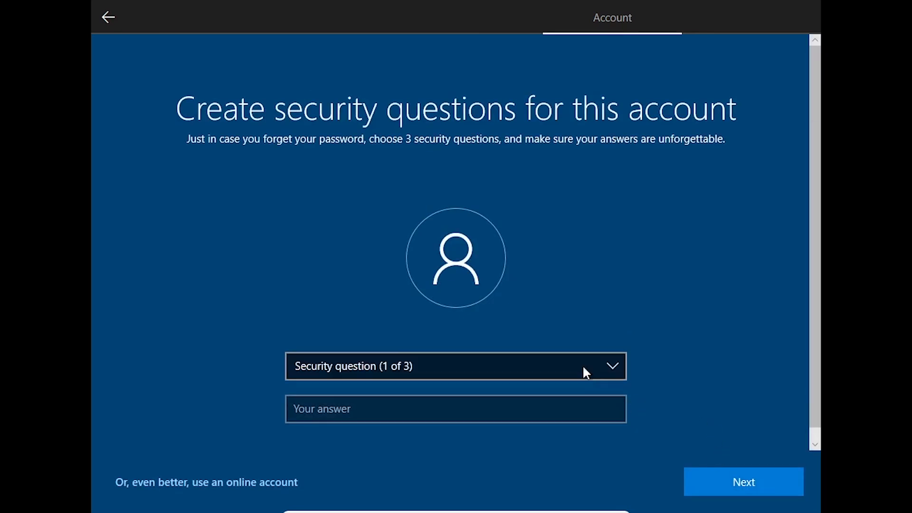
# Step: Pick the first pet's name and birth city security questions and enter their answers
pyautogui.click(585, 369)
pyautogui.click(575, 381)
pyautogui.click(560, 397)
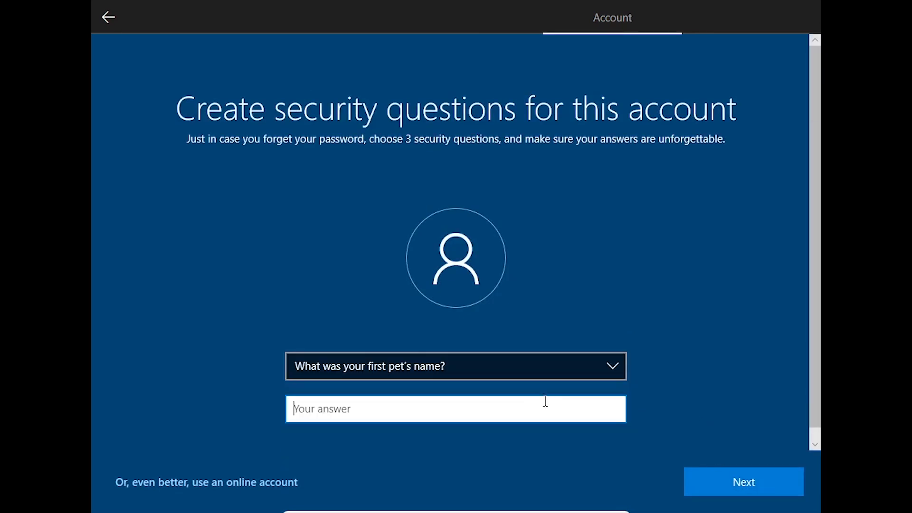
pyautogui.write('Li')
pyautogui.press('Return')
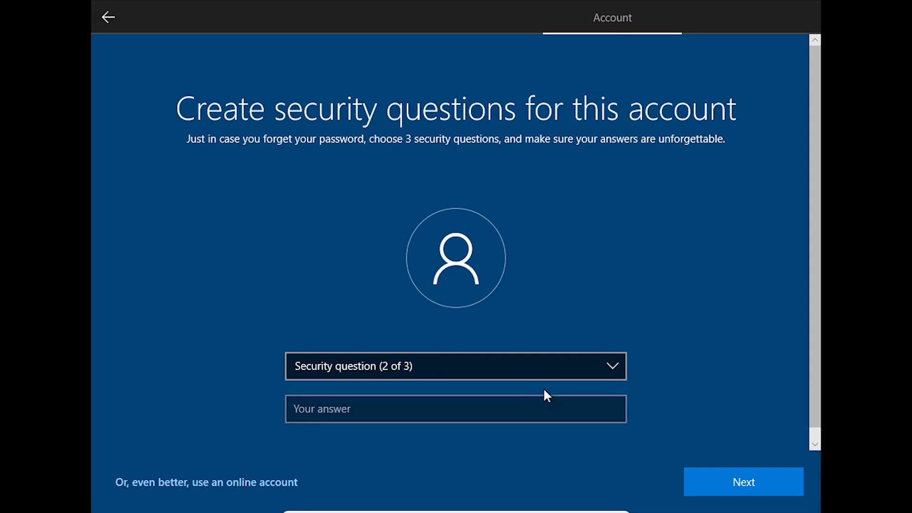
pyautogui.click(527, 367)
pyautogui.click(515, 386)
pyautogui.click(480, 410)
pyautogui.write('and')
pyautogui.press('Return')
# Step: Pick the childhood nickname security question and enter its answer to finish account setup
pyautogui.click(479, 372)
pyautogui.click(422, 381)
pyautogui.click(449, 402)
pyautogui.write('Subsc')
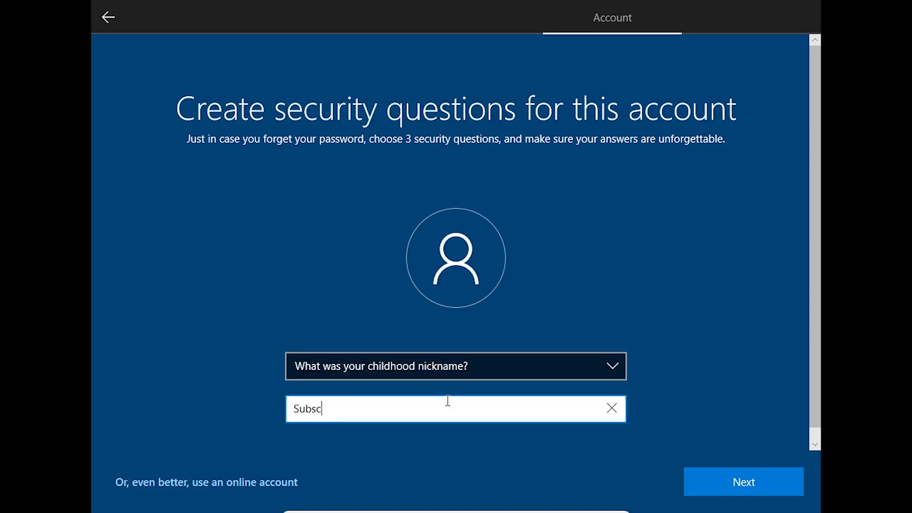
pyautogui.write('ribe!!')
pyautogui.press('Return')
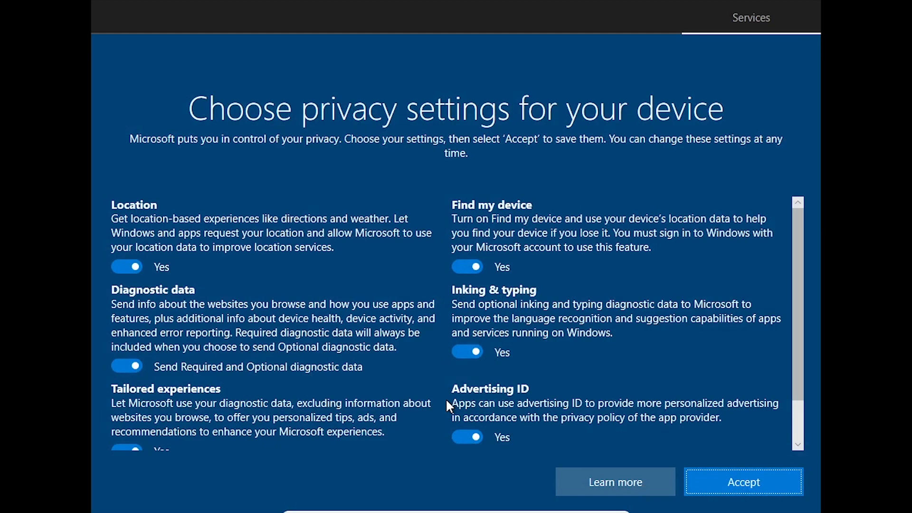
# Step: Turn off Location, Diagnostic data, Tailored experiences, Find my device, Inking & typing and Advertising ID, then accept
pyautogui.click(124, 267)
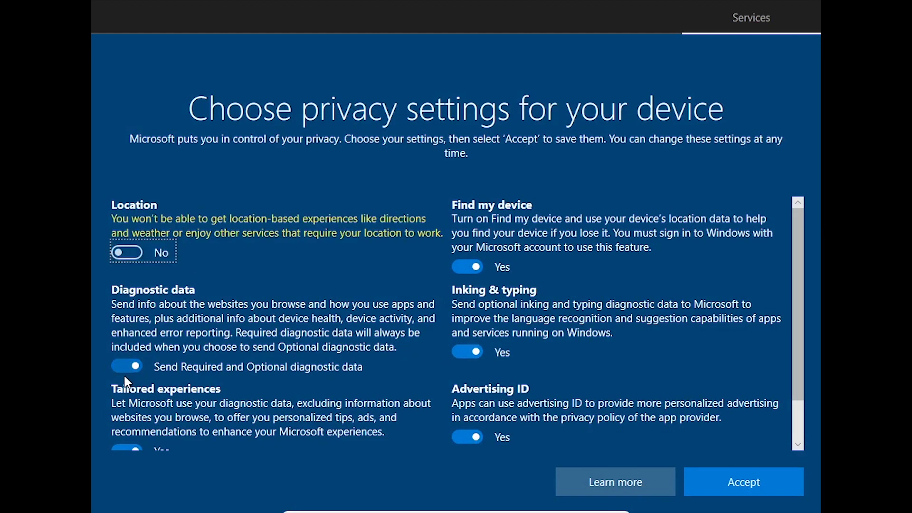
pyautogui.click(125, 366)
pyautogui.click(125, 444)
pyautogui.click(467, 265)
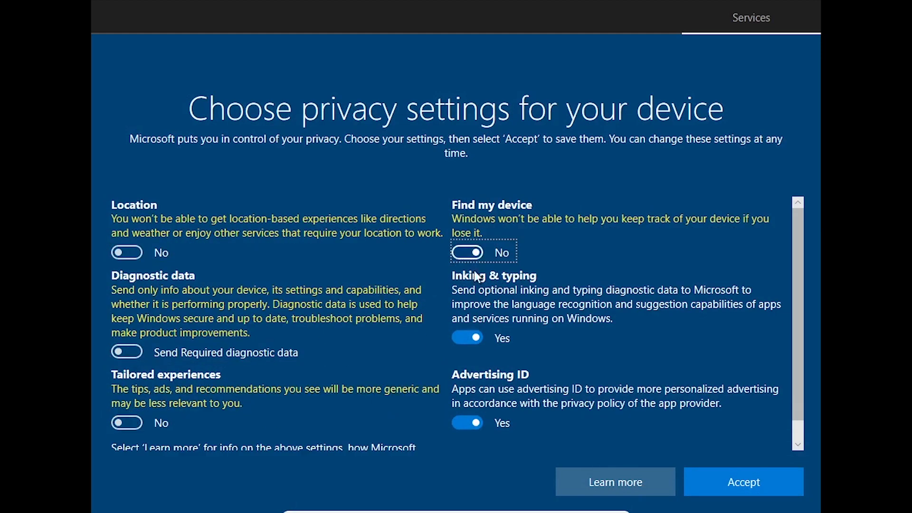
pyautogui.click(466, 336)
pyautogui.click(468, 421)
pyautogui.scroll(-1, 434, 414)
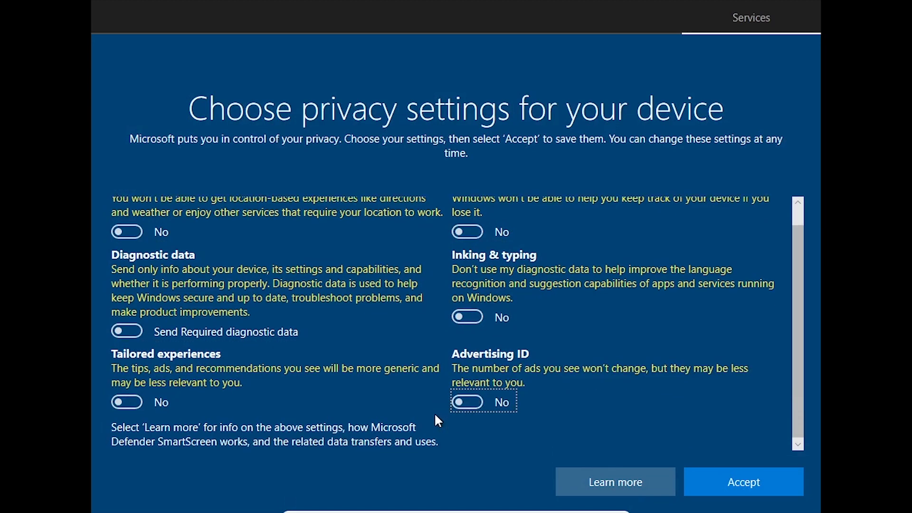
pyautogui.click(734, 480)
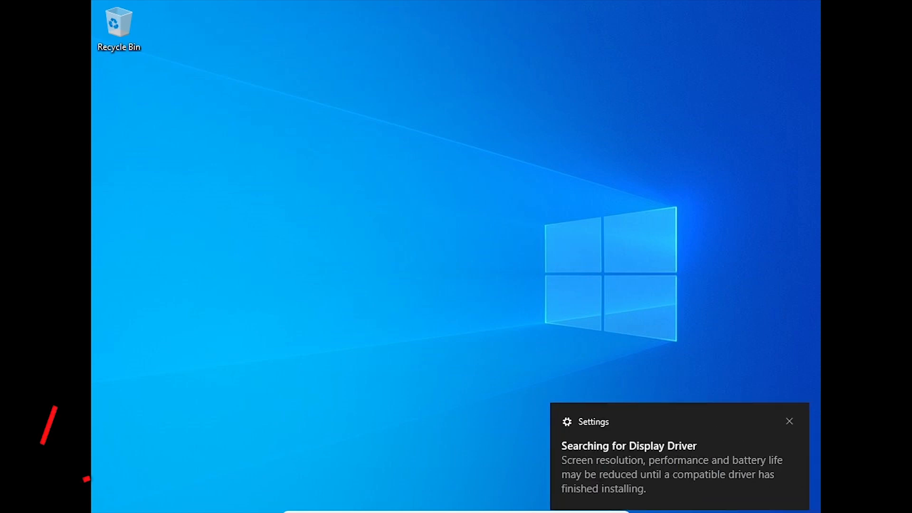
# Step: Dismiss the display notification and insert the Guest Additions CD image from the Devices menu
pyautogui.click(788, 422)
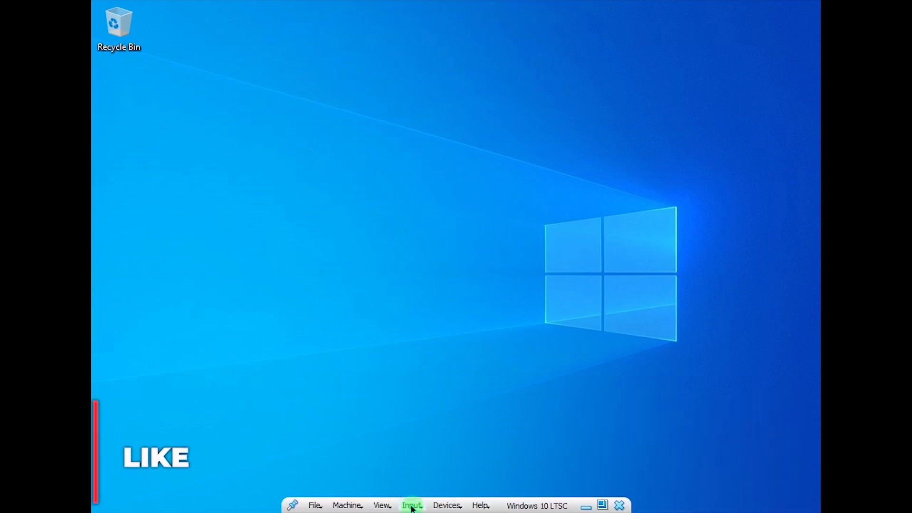
pyautogui.click(440, 510)
pyautogui.click(556, 503)
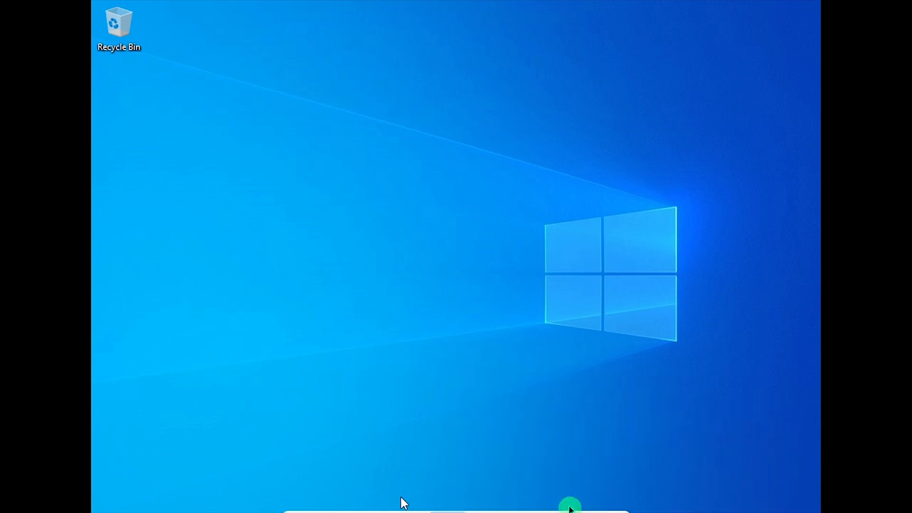
# Step: Open the Guest Additions CD drive (D:) from This PC in File Explorer
pyautogui.press('super+e')
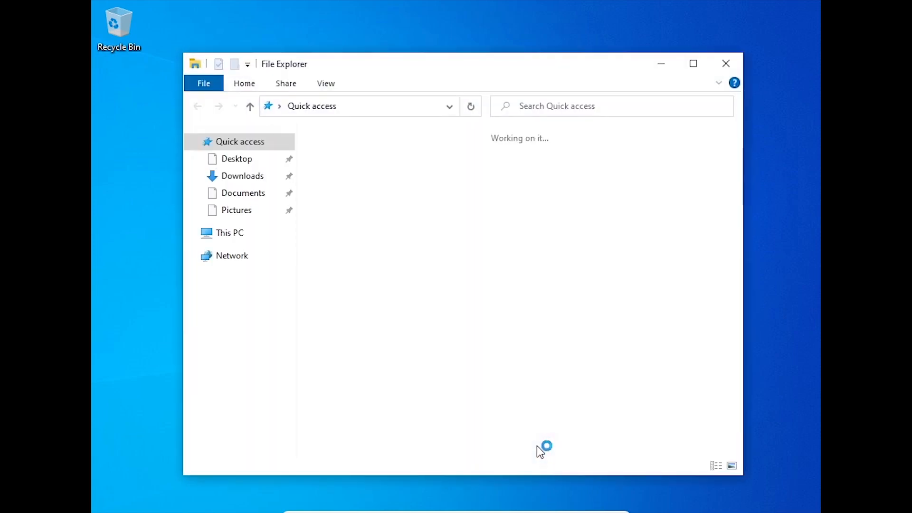
pyautogui.click(213, 233)
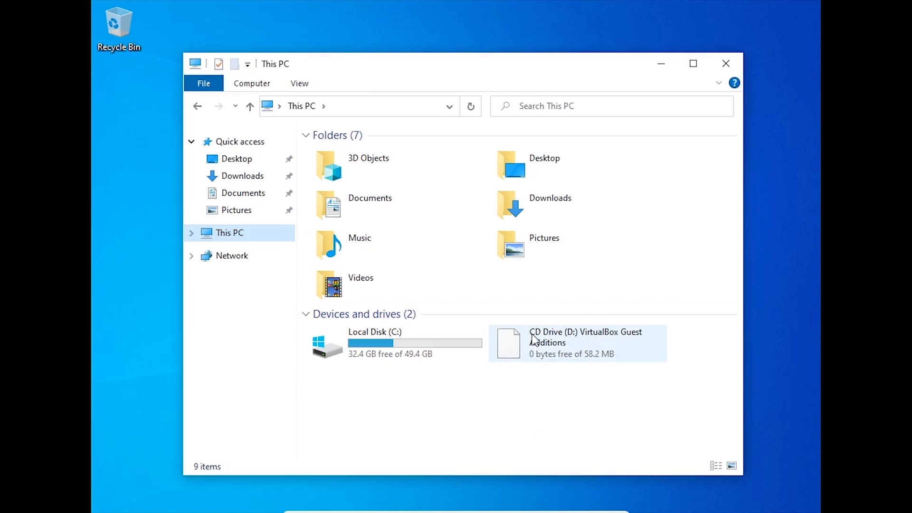
pyautogui.click(536, 338)
pyautogui.rightClick(536, 339)
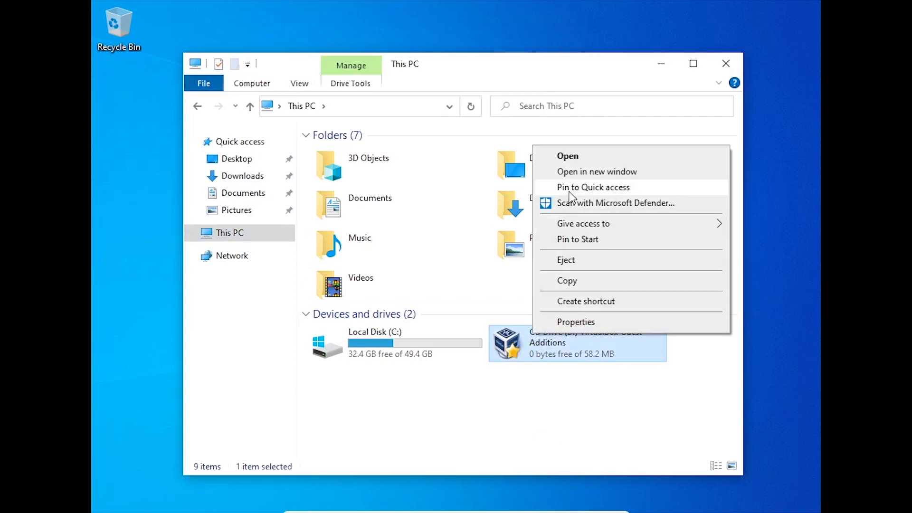
pyautogui.click(586, 156)
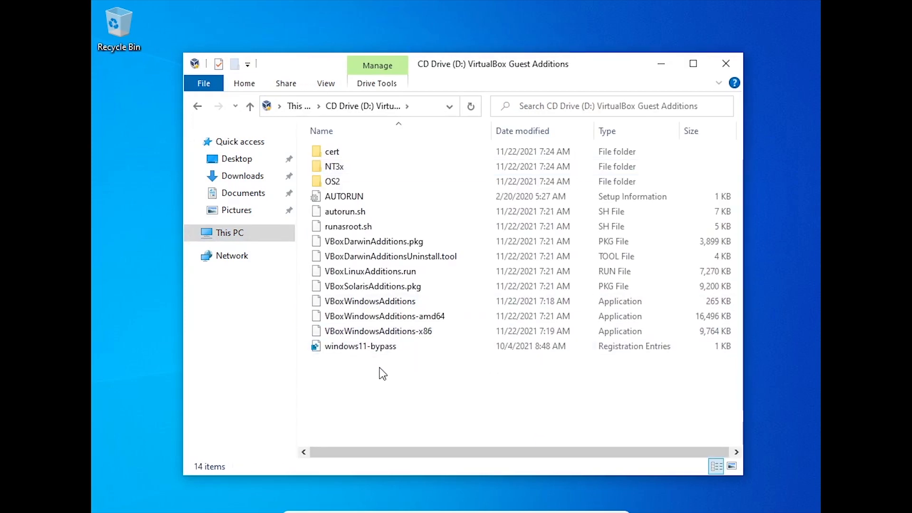
# Step: Run VBoxWindowsAdditions-amd64 with default options, trust the Oracle driver, and finish to reboot
pyautogui.doubleClick(415, 315)
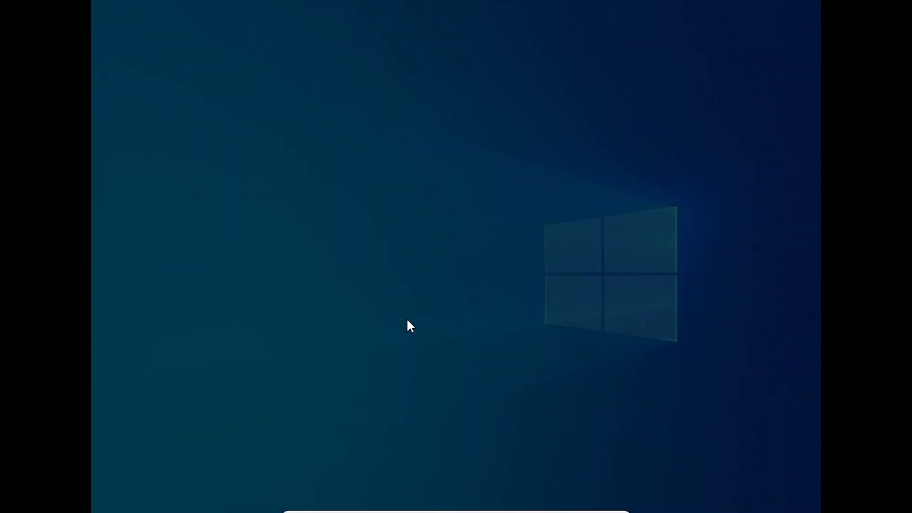
pyautogui.click(413, 361)
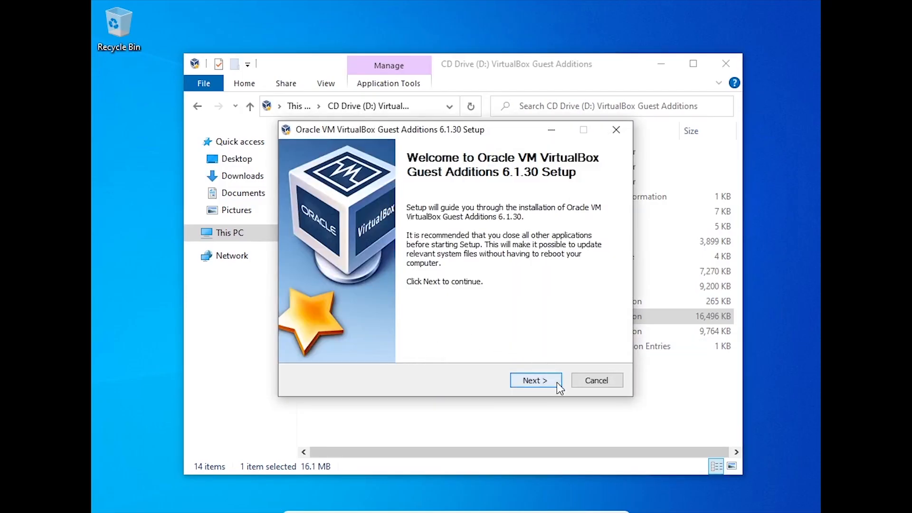
pyautogui.click(557, 381)
pyautogui.click(557, 381)
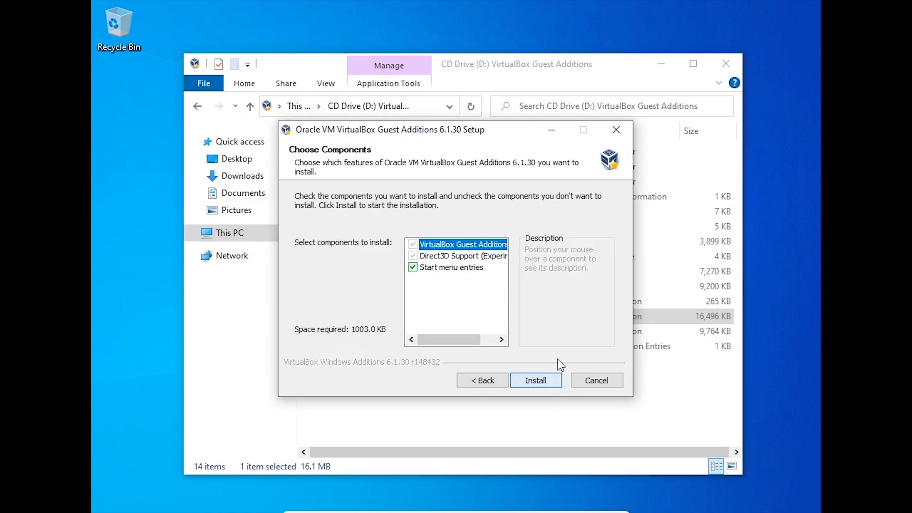
pyautogui.click(540, 380)
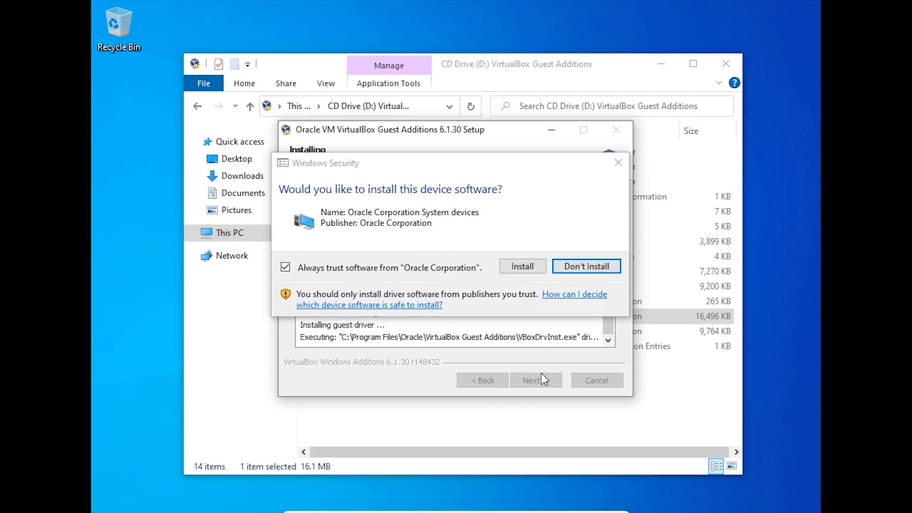
pyautogui.click(532, 266)
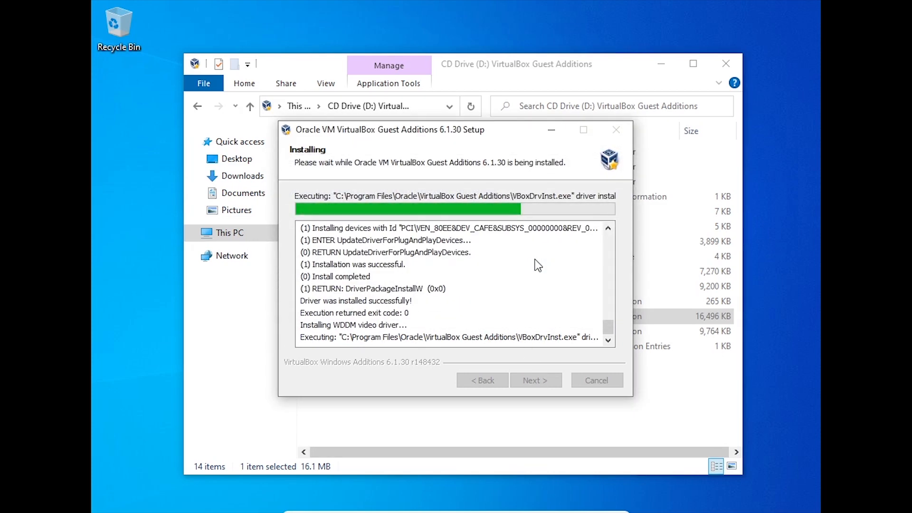
pyautogui.click(536, 380)
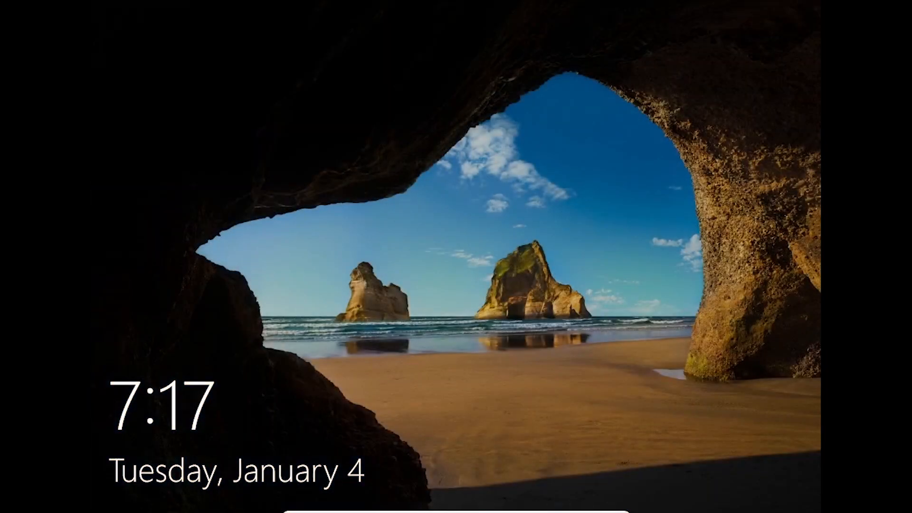
# Step: Sign in from the lock screen with the local account's password
pyautogui.click(543, 360)
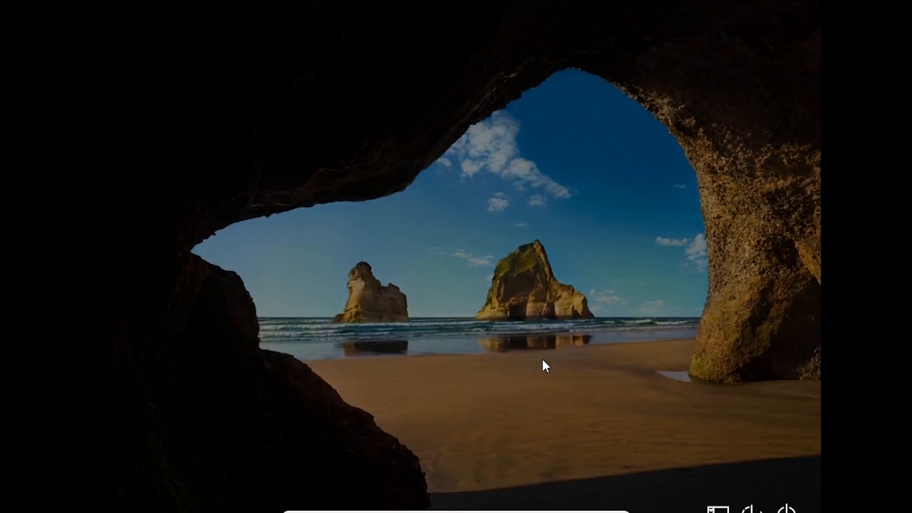
pyautogui.write('********')
pyautogui.press('Return')
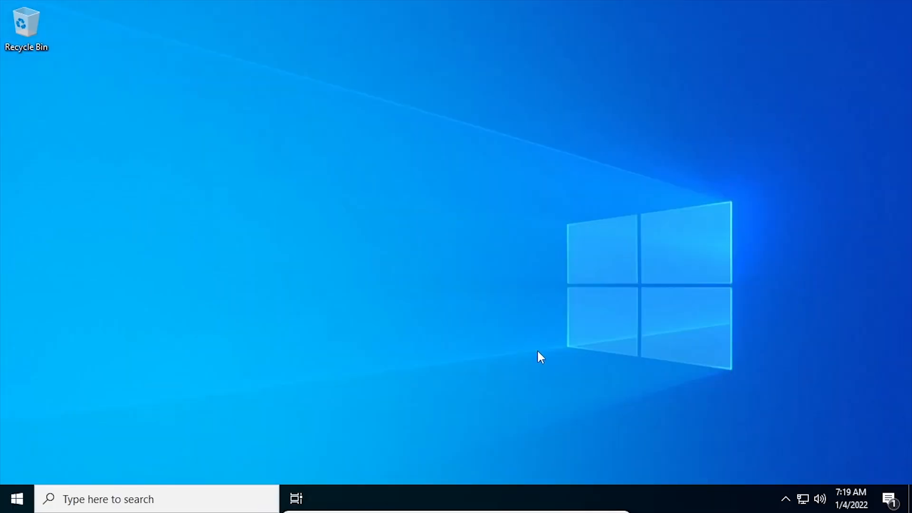
# Step: Run winver from the Start right-click menu and centre the About Windows dialog
pyautogui.rightClick(17, 499)
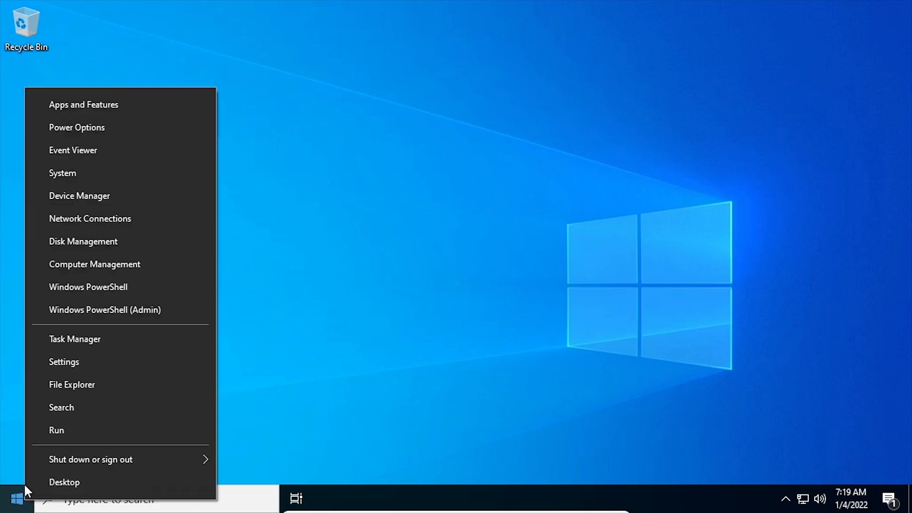
pyautogui.click(52, 432)
pyautogui.write('w')
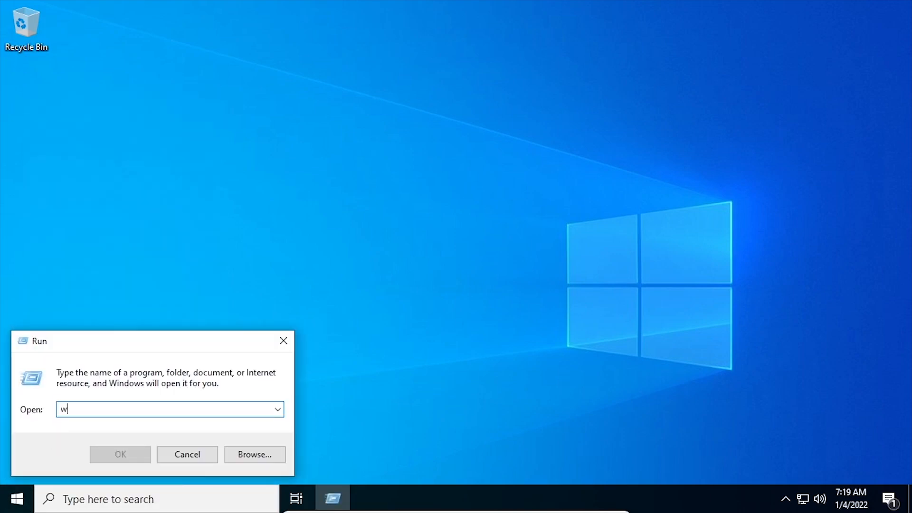
pyautogui.write('inver')
pyautogui.press('Return')
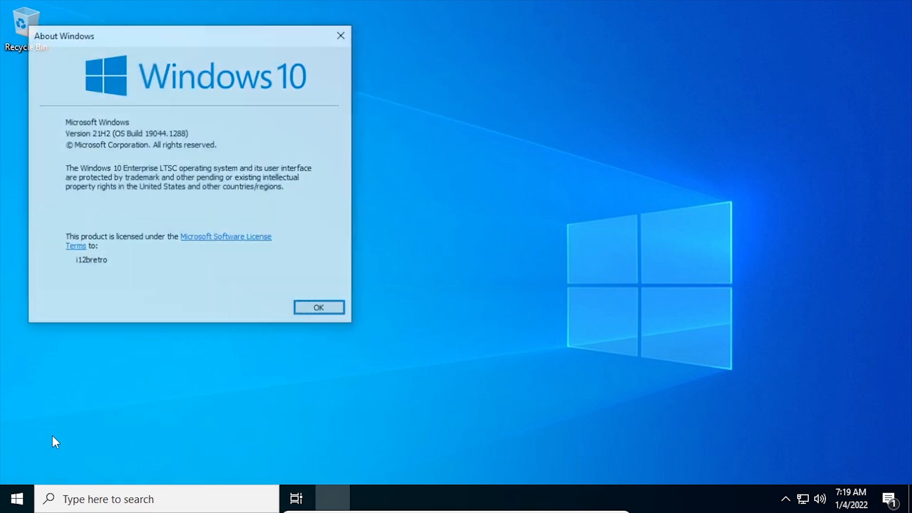
pyautogui.moveTo(178, 41); pyautogui.dragTo(416, 98)
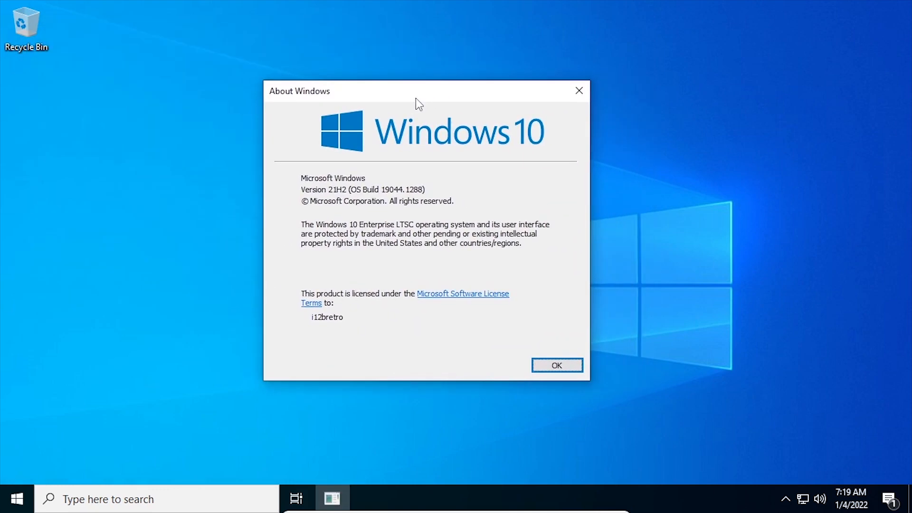